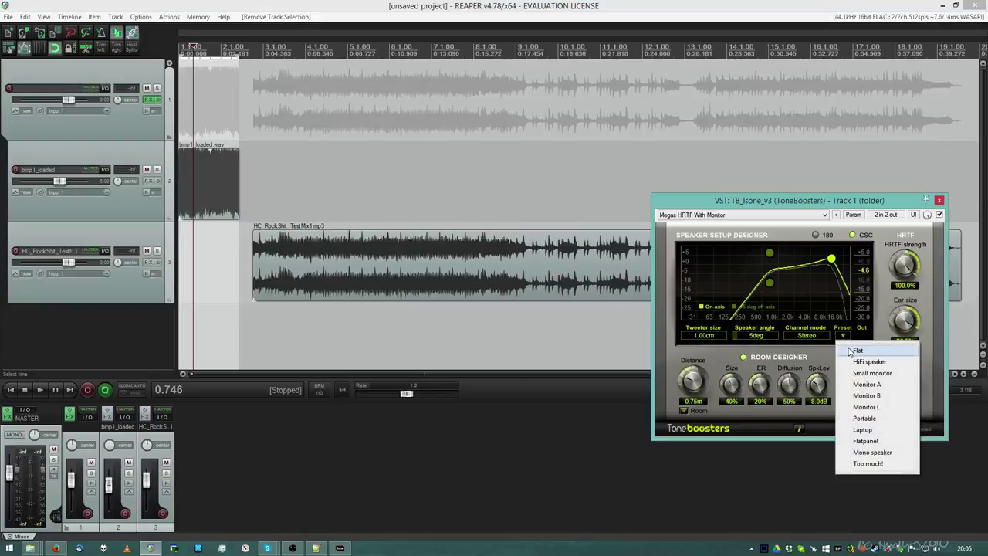
Step: Load Isone's Flat speaker preset and nudge the plugin window slightly up and right
{"action": "left_click", "coordinate": [857, 386]}
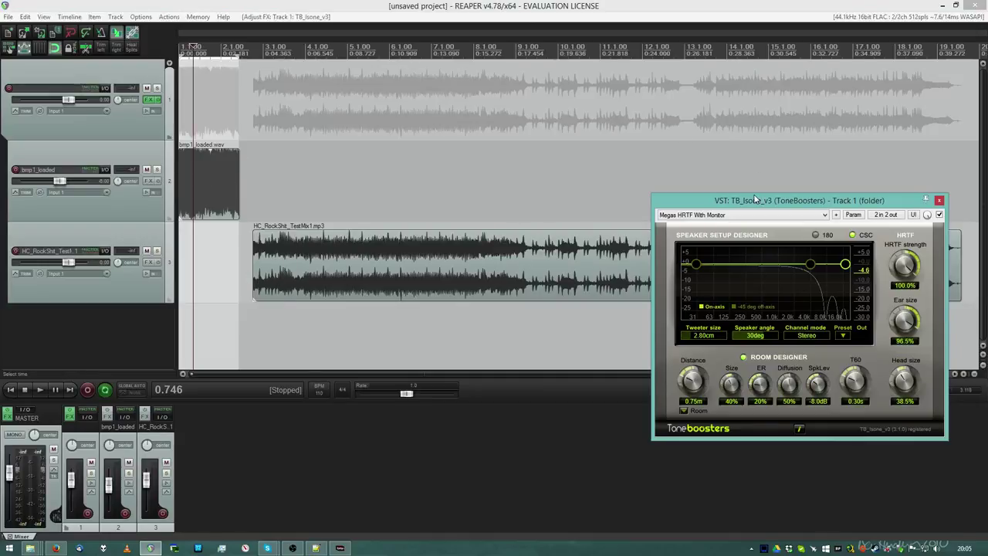
{"action": "left_click_drag", "start_coordinate": [756, 200], "coordinate": [783, 190]}
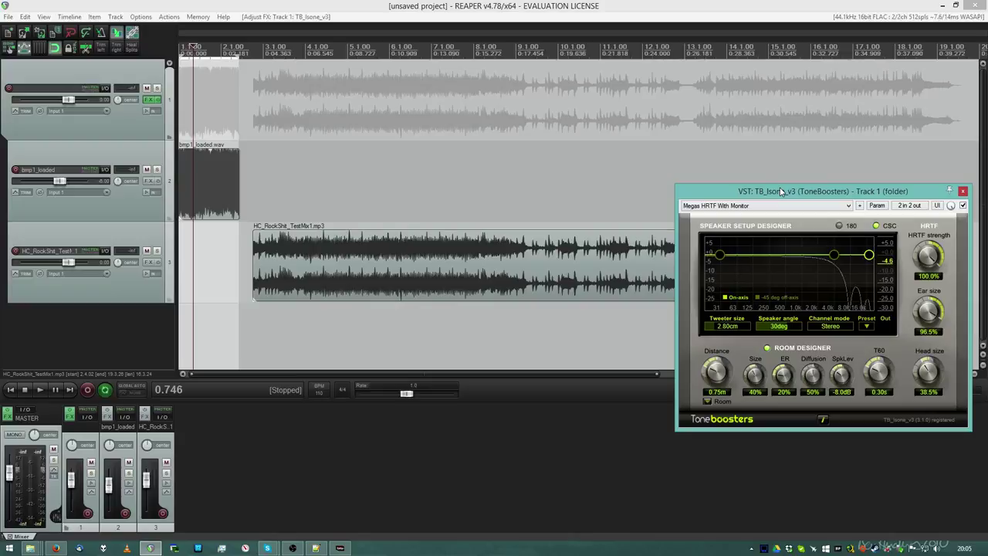
{"action": "scroll", "coordinate": [359, 143], "scroll_direction": "up", "scroll_amount": 3}
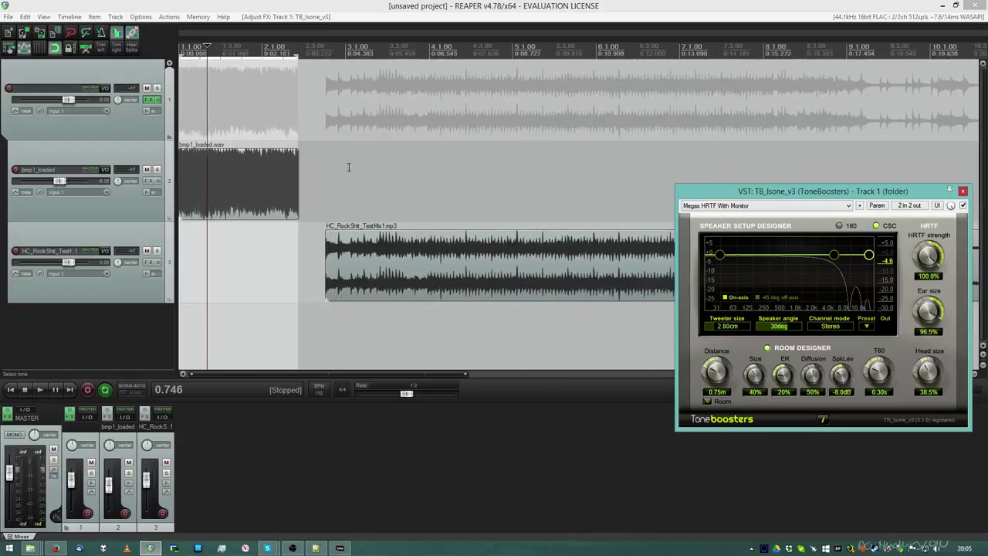
Step: Preview playback briefly from 1.614 seconds
{"action": "left_click", "coordinate": [241, 115]}
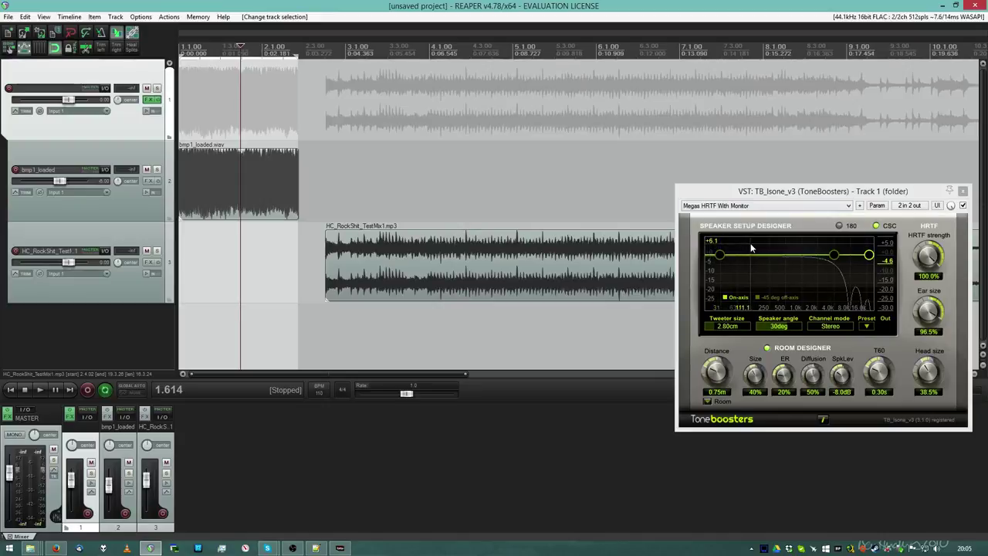
{"action": "key", "text": "space"}
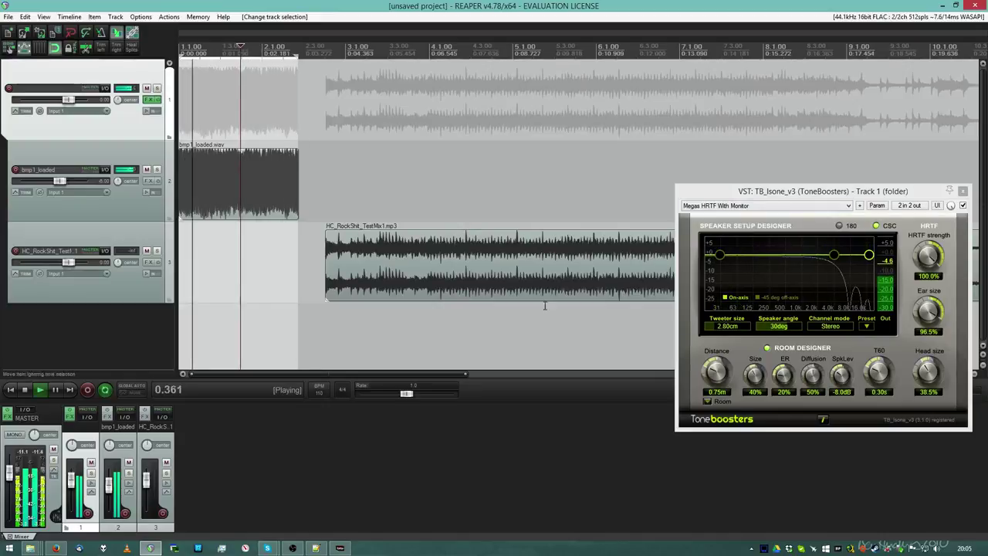
{"action": "key", "text": "space"}
{"action": "scroll", "coordinate": [391, 299], "scroll_direction": "down", "scroll_amount": 2}
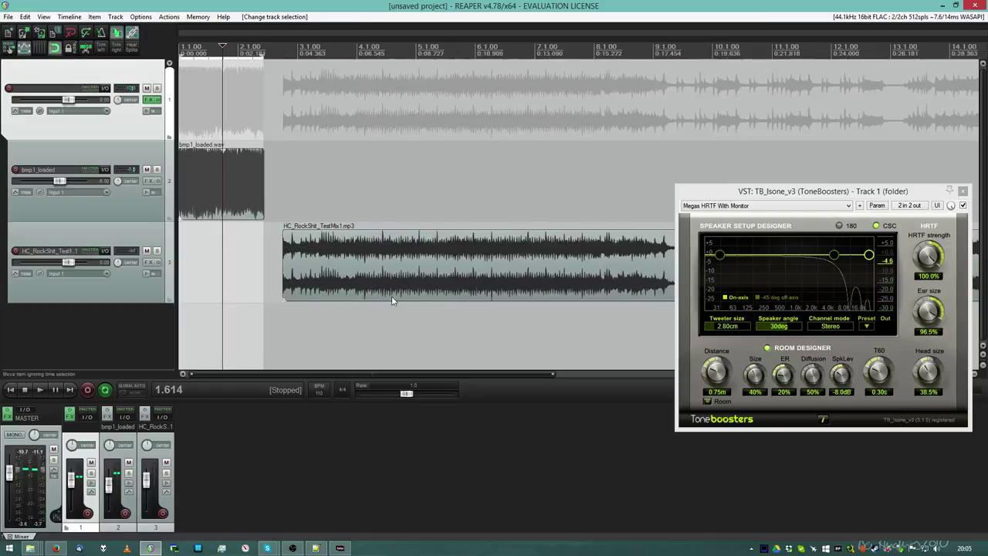
{"action": "scroll", "coordinate": [342, 270], "scroll_direction": "up", "scroll_amount": 1}
Step: Switch Isone to the Laptop preset and play the rock song track through it
{"action": "left_click", "coordinate": [866, 327]}
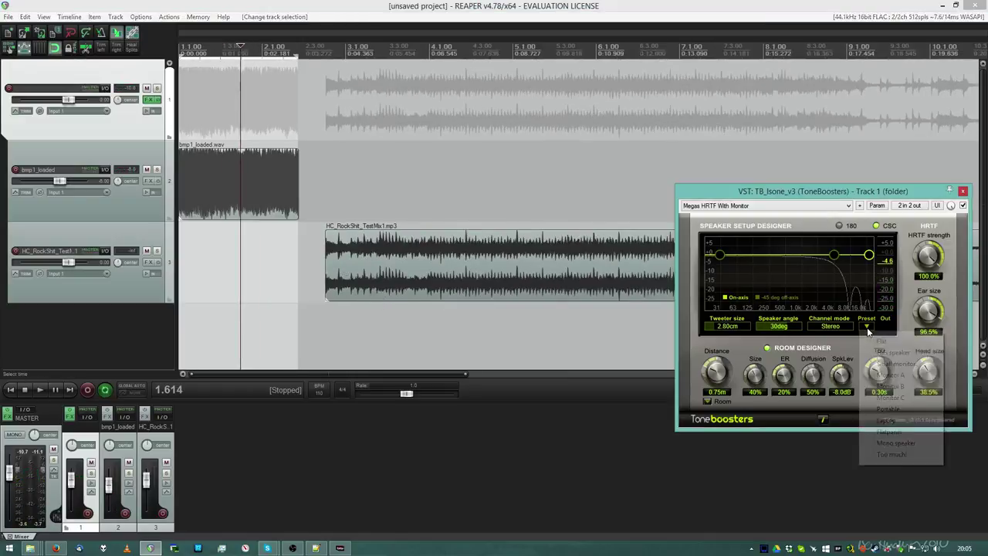
{"action": "left_click", "coordinate": [881, 421]}
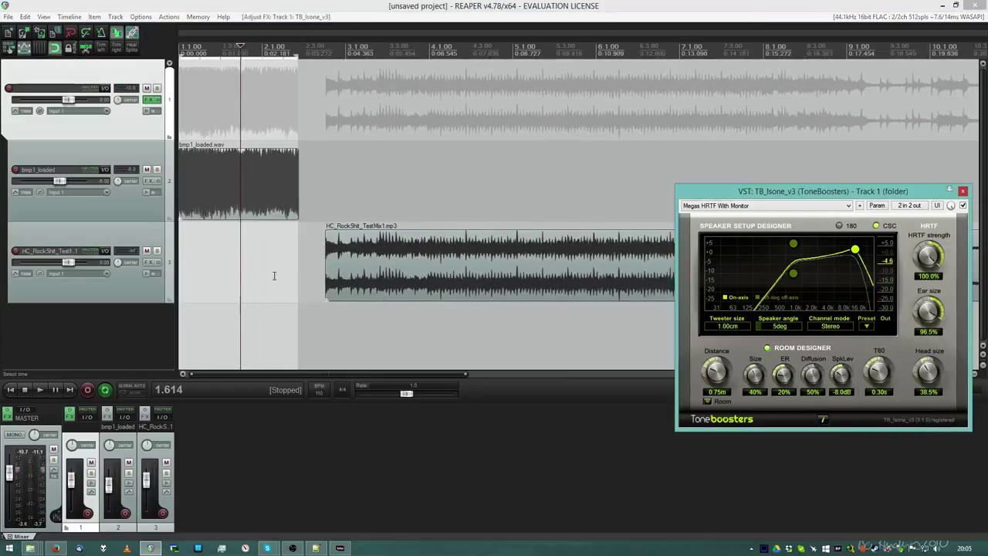
{"action": "left_click", "coordinate": [229, 252]}
{"action": "key", "text": "space"}
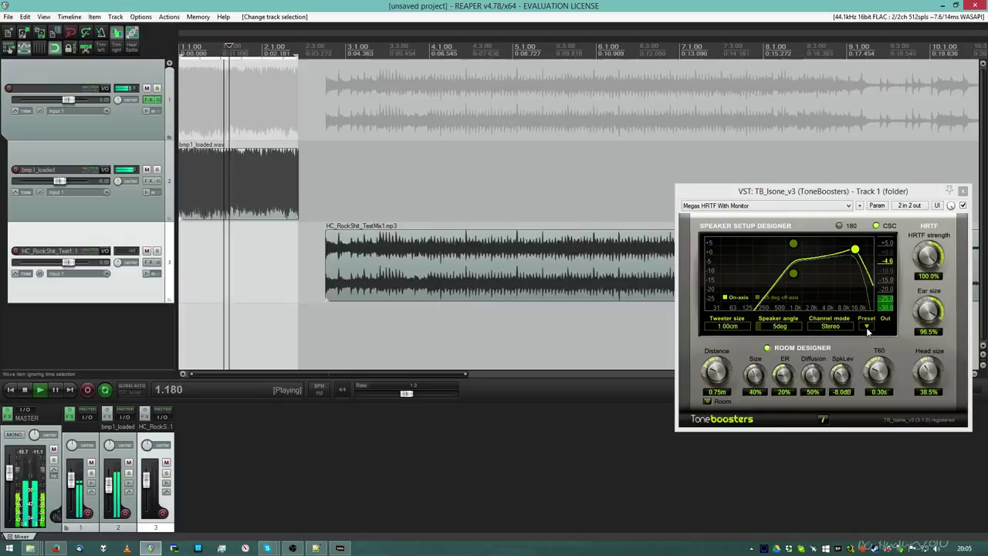
Step: Restart the song and audition the Flat, HiFi, Small monitor and Monitor B presets
{"action": "key", "text": "space"}
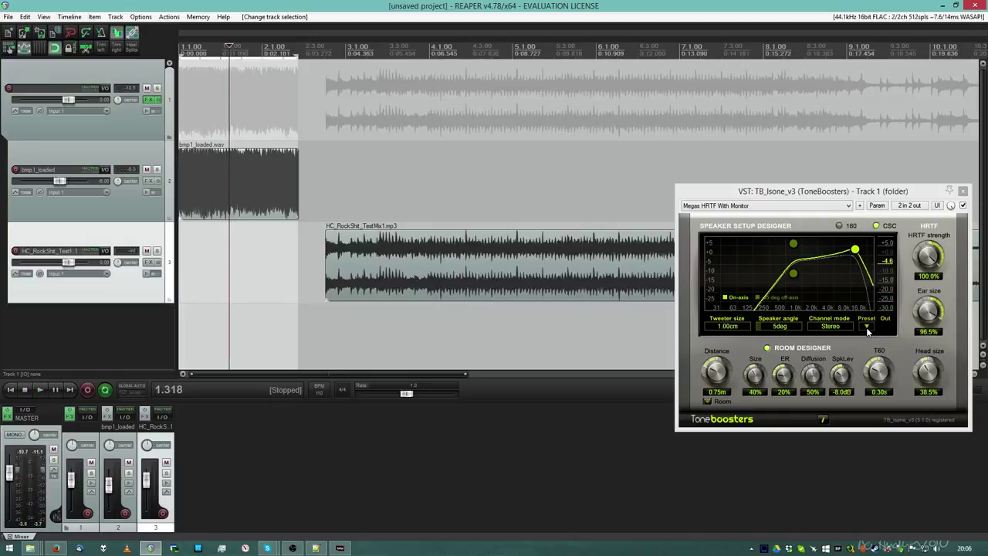
{"action": "key", "text": "space"}
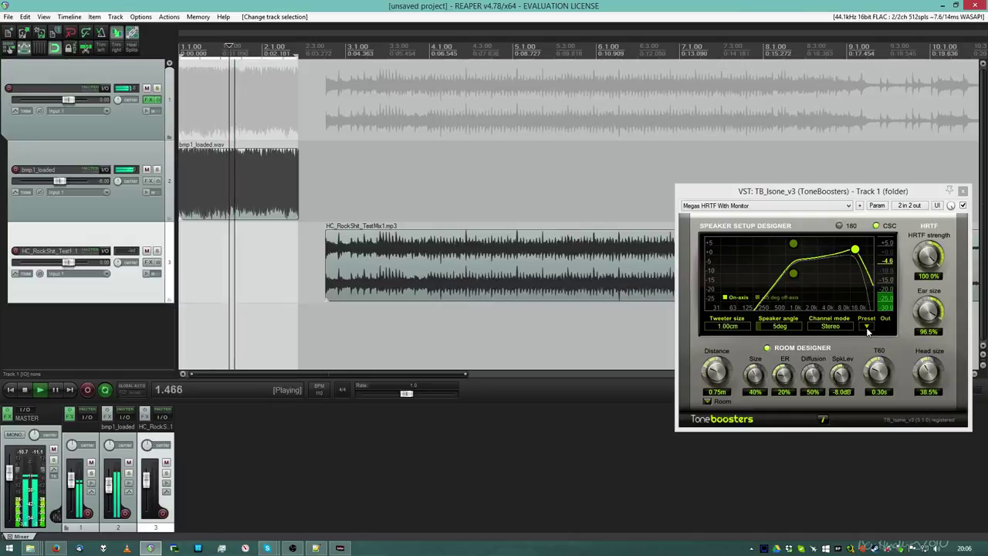
{"action": "left_click", "coordinate": [867, 330]}
{"action": "left_click", "coordinate": [882, 340]}
{"action": "left_click", "coordinate": [869, 329]}
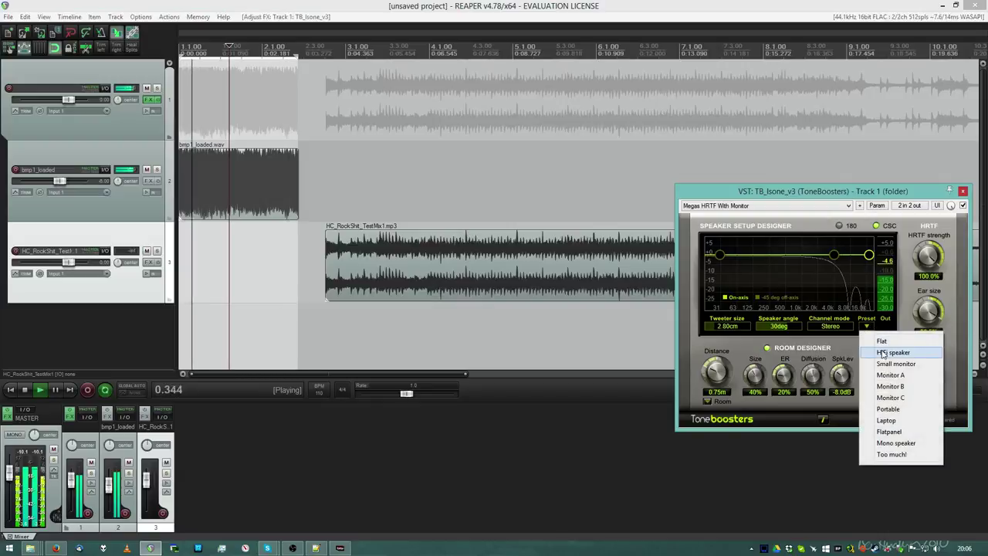
{"action": "left_click", "coordinate": [888, 351]}
{"action": "left_click", "coordinate": [867, 327]}
{"action": "left_click", "coordinate": [887, 364]}
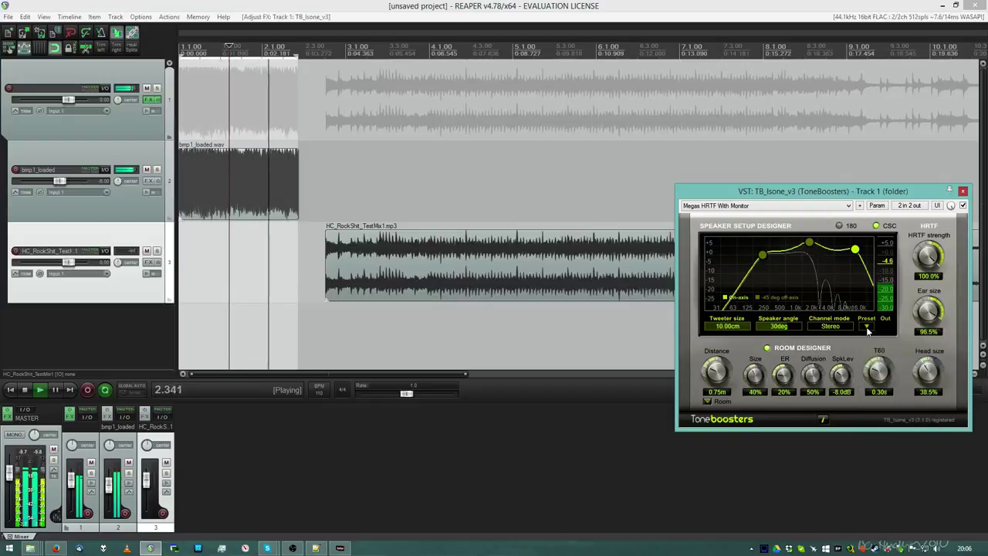
{"action": "left_click", "coordinate": [867, 328]}
{"action": "left_click", "coordinate": [889, 375]}
{"action": "left_click", "coordinate": [867, 327]}
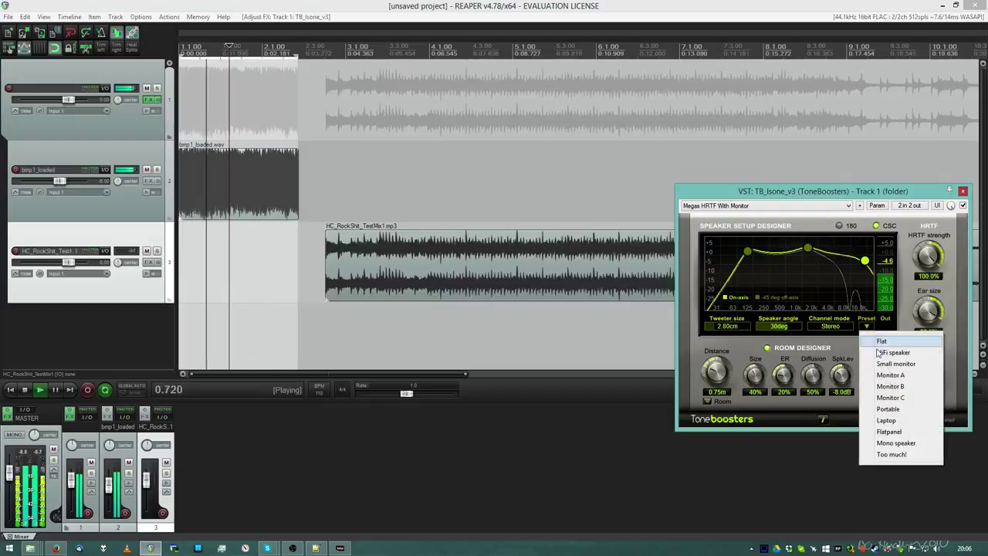
{"action": "left_click", "coordinate": [889, 386]}
Step: Audition the Monitor C, Portable, Laptop and Flatpanel presets, landing on Mono speaker
{"action": "left_click", "coordinate": [867, 327]}
{"action": "left_click", "coordinate": [890, 398]}
{"action": "left_click", "coordinate": [867, 328]}
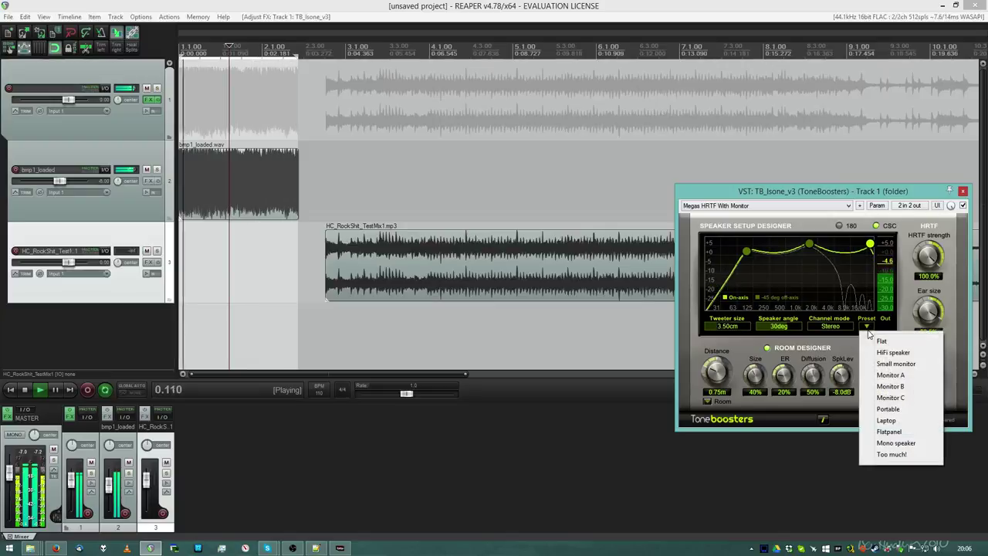
{"action": "left_click", "coordinate": [887, 408]}
{"action": "left_click", "coordinate": [867, 327]}
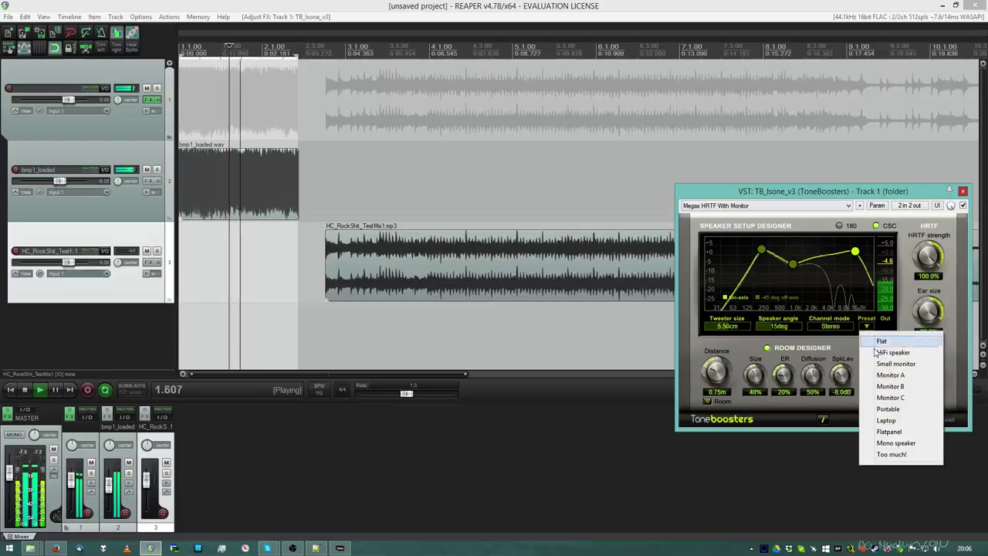
{"action": "left_click", "coordinate": [886, 420]}
{"action": "left_click", "coordinate": [867, 327]}
{"action": "left_click", "coordinate": [889, 431]}
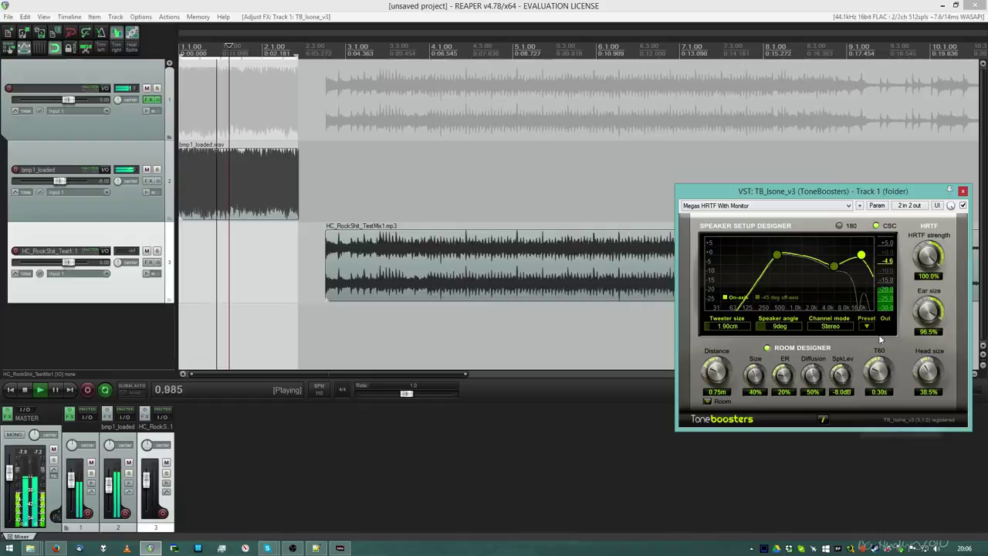
{"action": "left_click", "coordinate": [867, 327]}
{"action": "left_click", "coordinate": [895, 443]}
Step: Try the 1.00cm 45deg preset, return to Mono, preview, and move the cursor to 3.7 seconds
{"action": "left_click", "coordinate": [867, 328]}
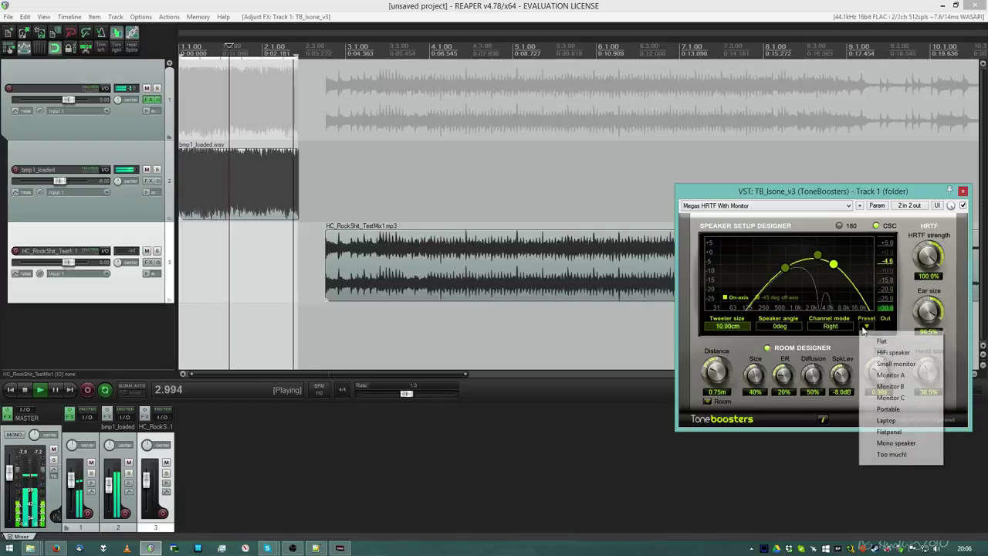
{"action": "left_click", "coordinate": [895, 453]}
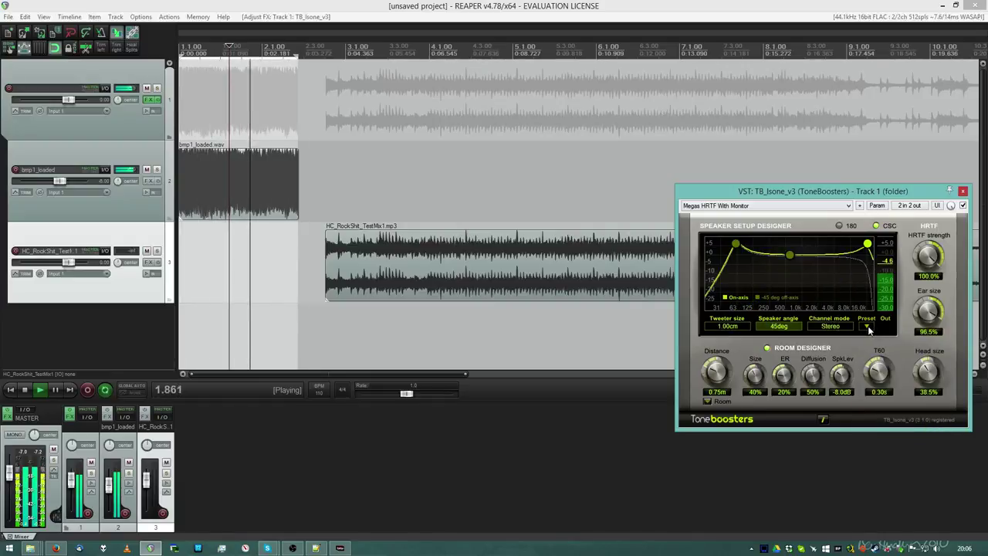
{"action": "left_click", "coordinate": [867, 327]}
{"action": "left_click", "coordinate": [891, 442]}
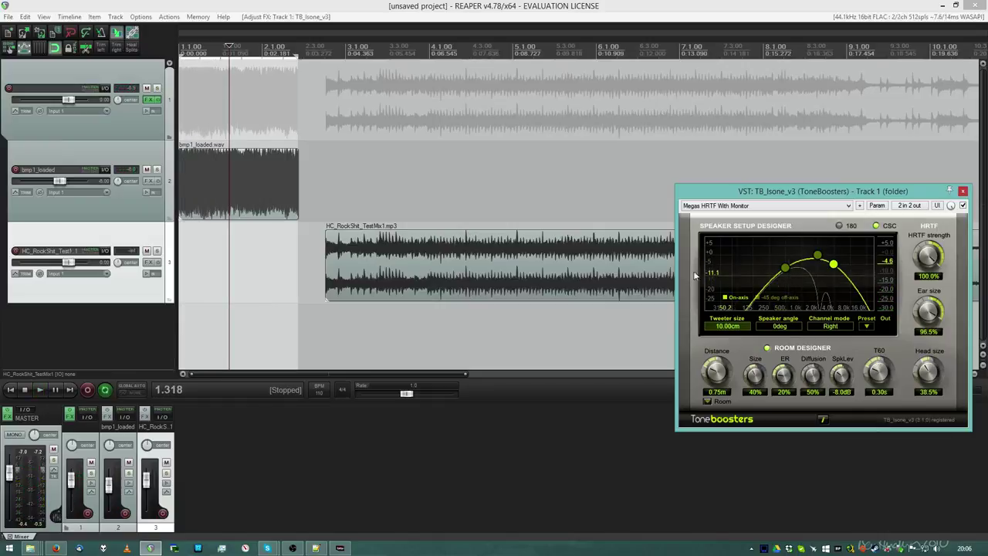
{"action": "key", "text": "space"}
{"action": "key", "text": "space"}
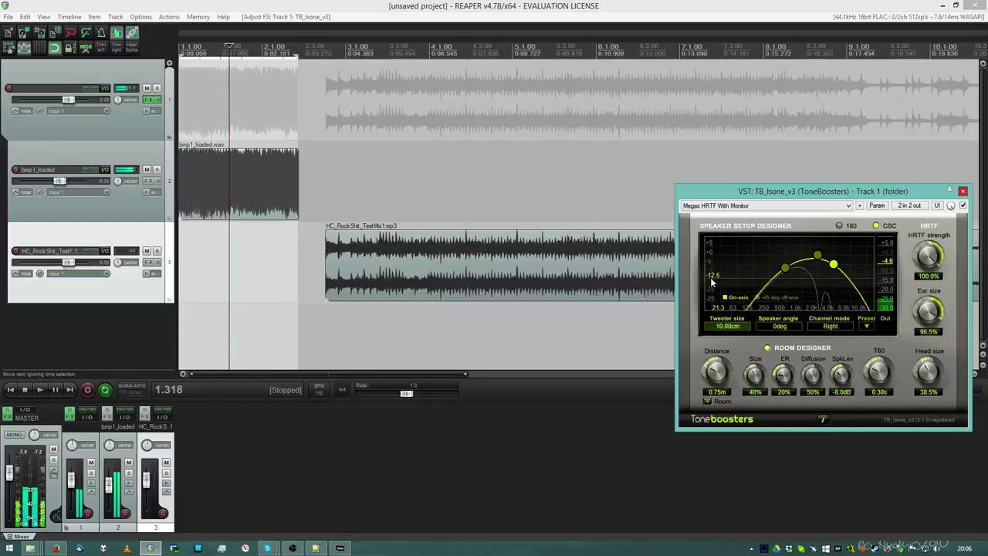
{"action": "left_click", "coordinate": [321, 306]}
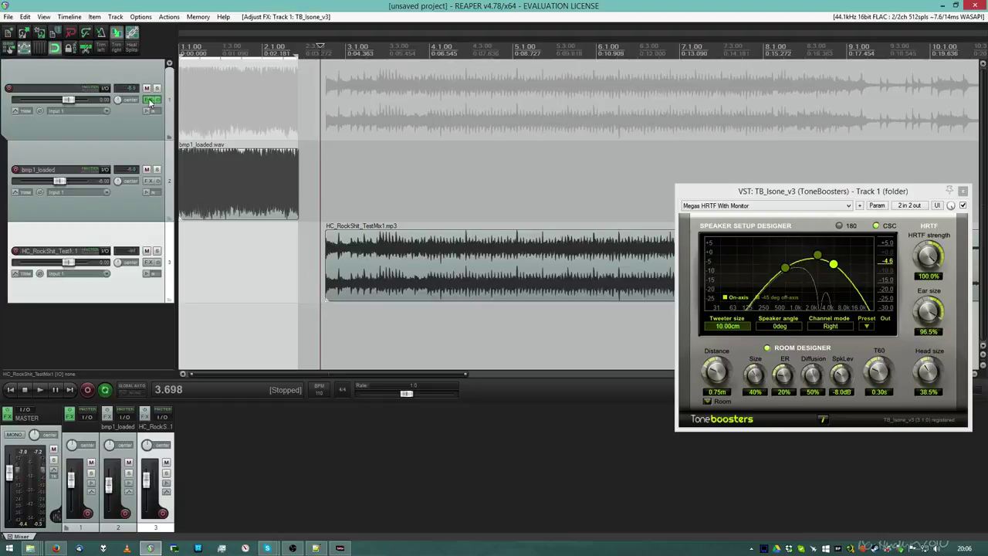
{"action": "left_click", "coordinate": [866, 326]}
{"action": "left_click", "coordinate": [872, 338]}
{"action": "key", "text": "space"}
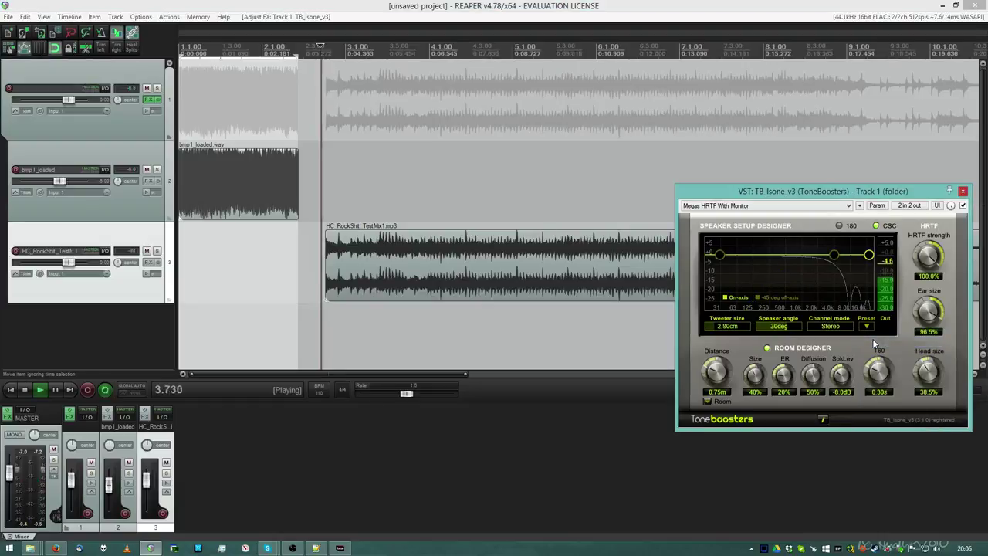
{"action": "scroll", "coordinate": [567, 263], "scroll_direction": "down", "scroll_amount": 2}
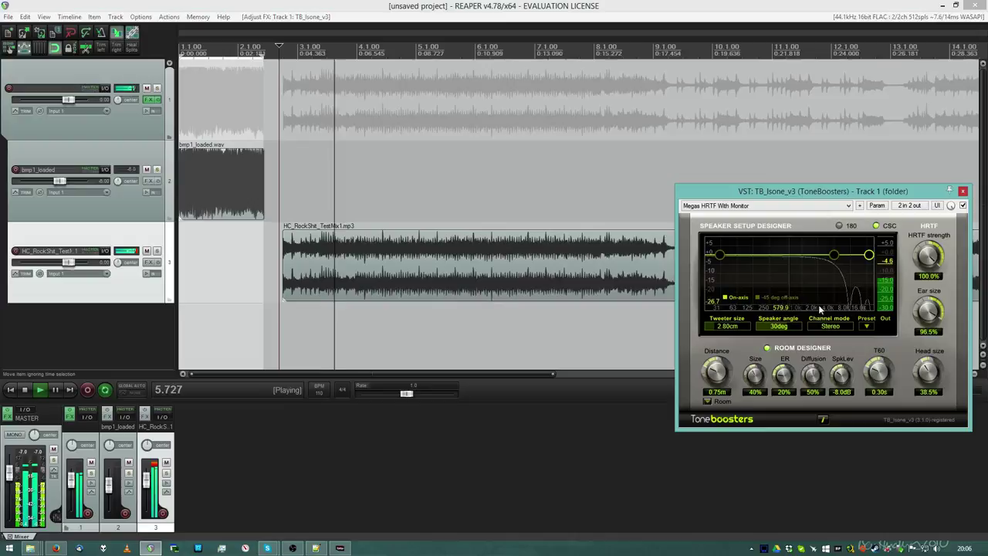
{"action": "left_click", "coordinate": [871, 327]}
{"action": "left_click", "coordinate": [887, 352]}
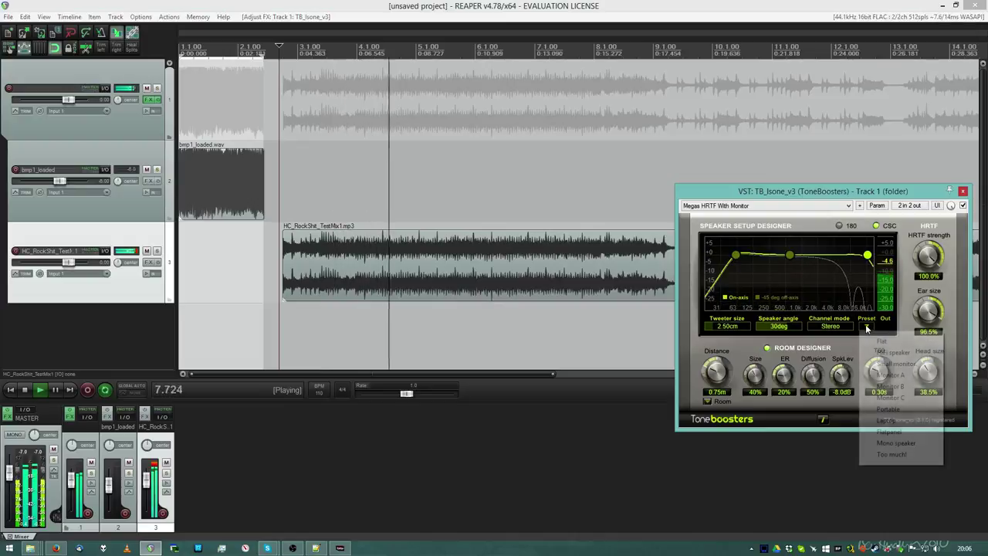
{"action": "left_click", "coordinate": [866, 326]}
{"action": "left_click", "coordinate": [885, 374]}
{"action": "left_click", "coordinate": [865, 325]}
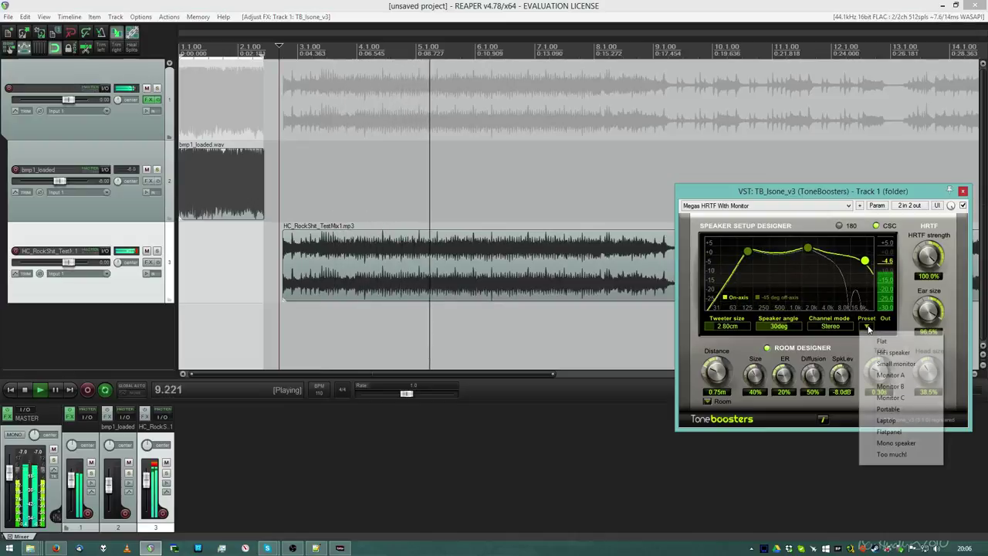
{"action": "left_click", "coordinate": [885, 407]}
{"action": "left_click", "coordinate": [865, 326]}
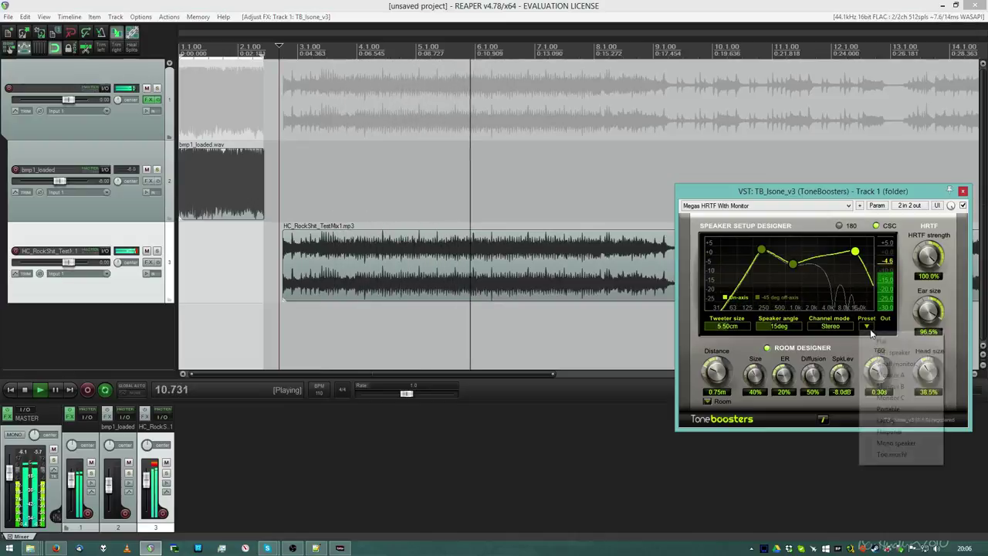
{"action": "left_click", "coordinate": [886, 421]}
{"action": "left_click", "coordinate": [866, 326]}
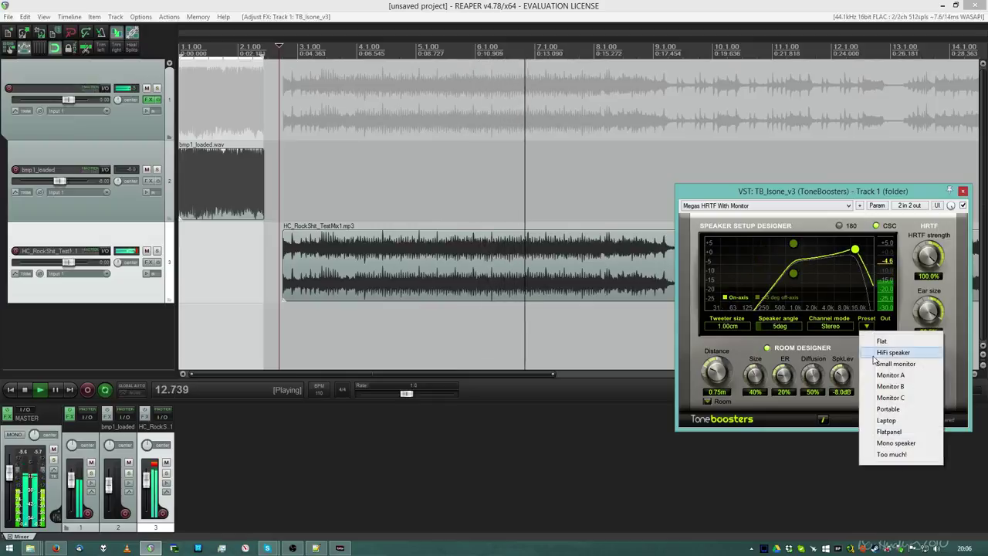
{"action": "left_click", "coordinate": [887, 440]}
{"action": "scroll", "coordinate": [672, 293], "scroll_direction": "down", "scroll_amount": 1}
{"action": "key", "text": "space"}
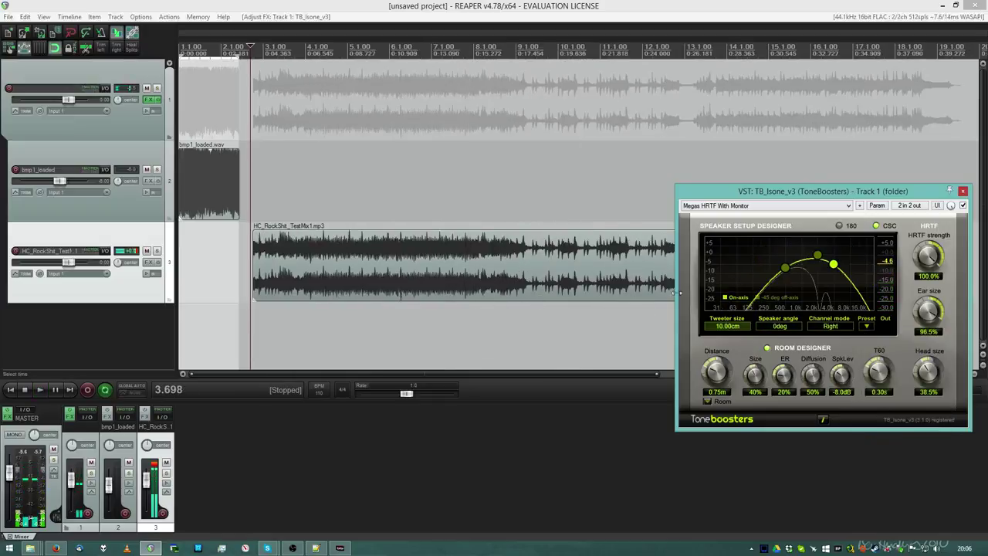
Step: Bypass track 1's Isone effect, then set the play position to about 1.4 seconds
{"action": "left_click", "coordinate": [160, 100]}
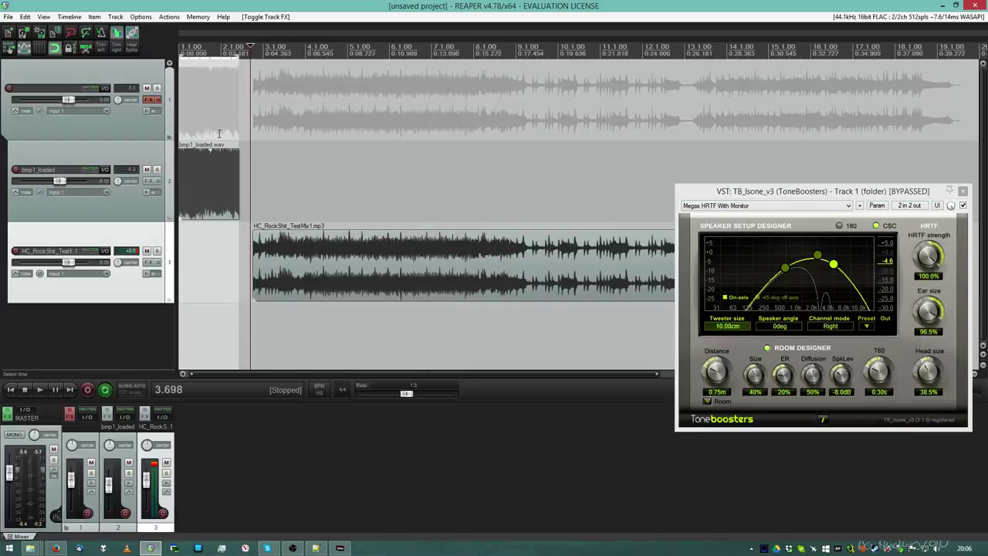
{"action": "scroll", "coordinate": [224, 131], "scroll_direction": "up", "scroll_amount": 2}
{"action": "left_click", "coordinate": [229, 132]}
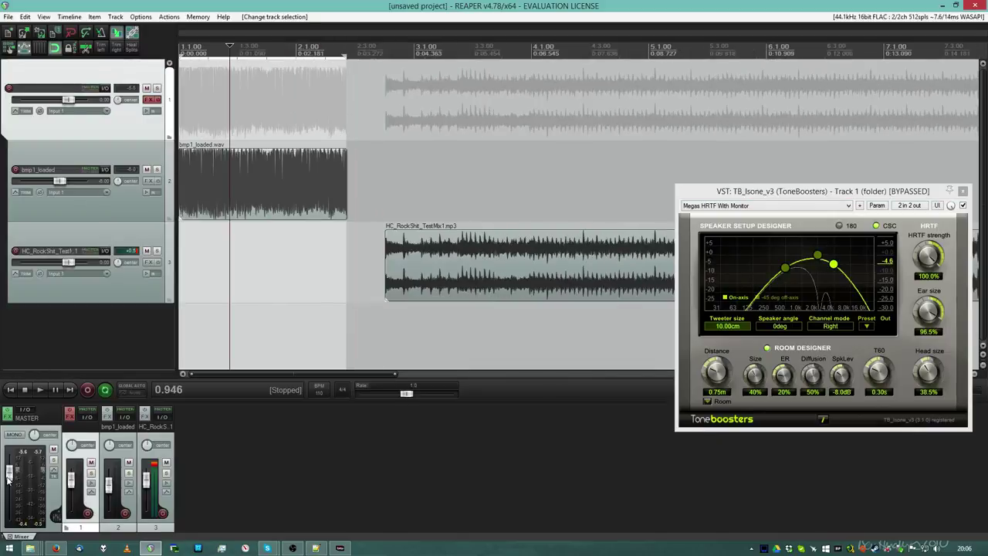
{"action": "scroll", "coordinate": [244, 260], "scroll_direction": "down", "scroll_amount": 1}
{"action": "left_click", "coordinate": [243, 248]}
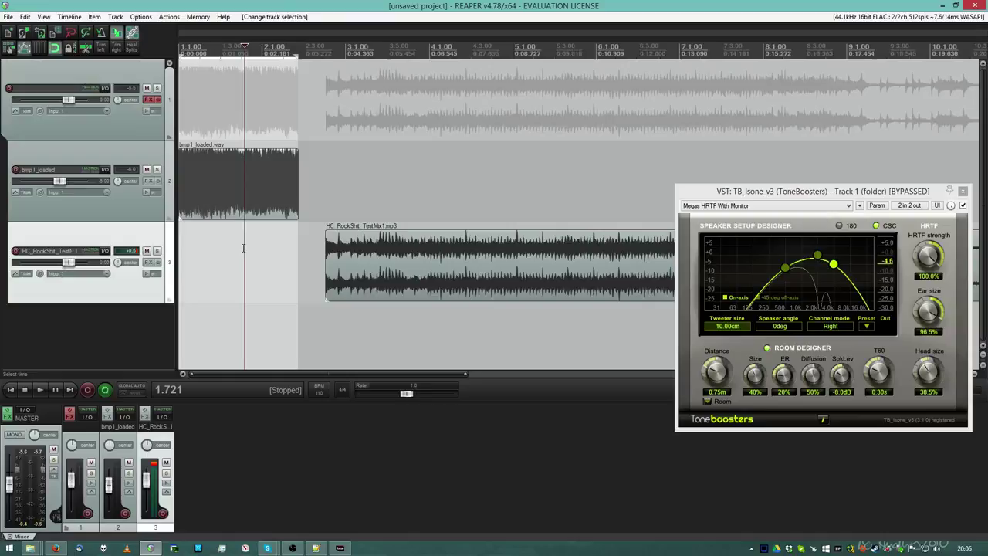
{"action": "left_click", "coordinate": [221, 232]}
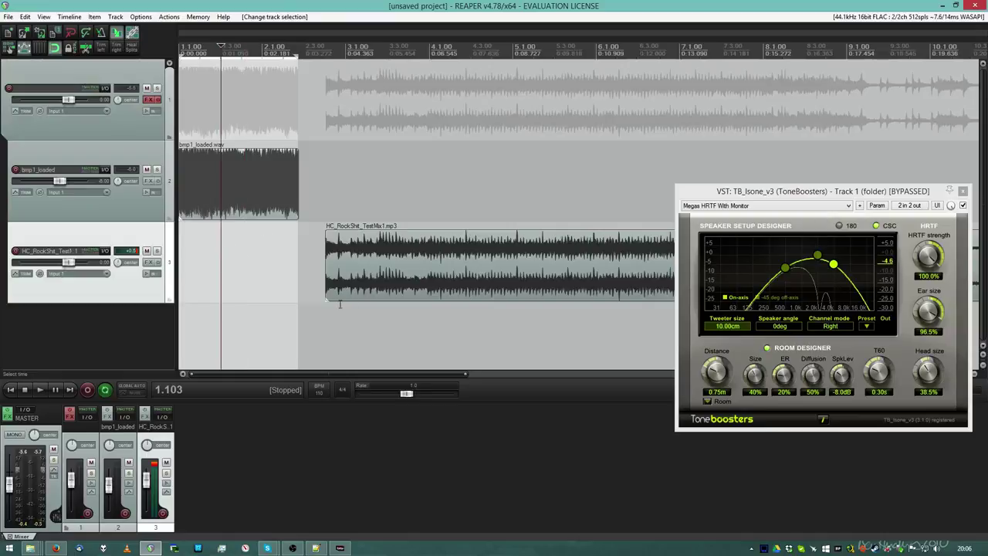
{"action": "scroll", "coordinate": [381, 314], "scroll_direction": "down", "scroll_amount": 1}
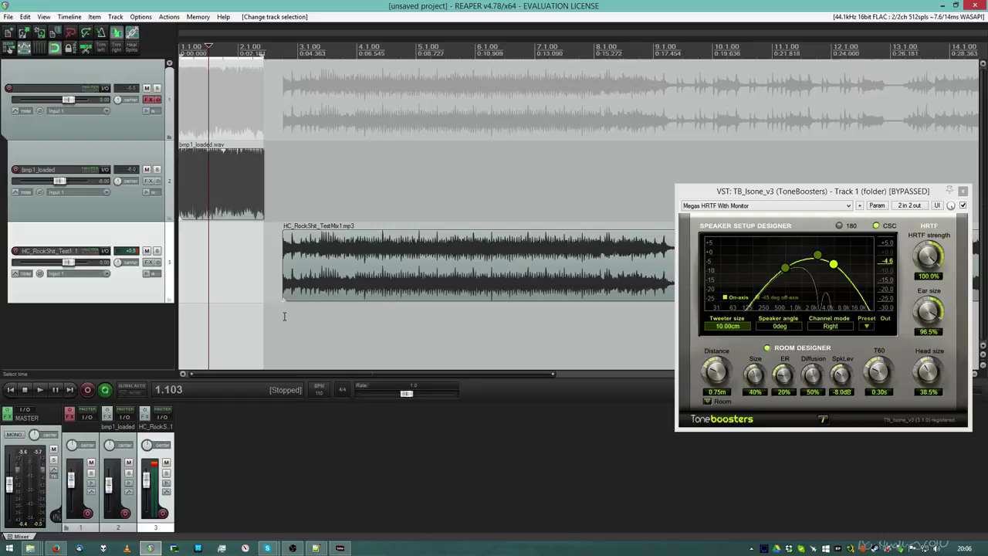
{"action": "left_click", "coordinate": [218, 265]}
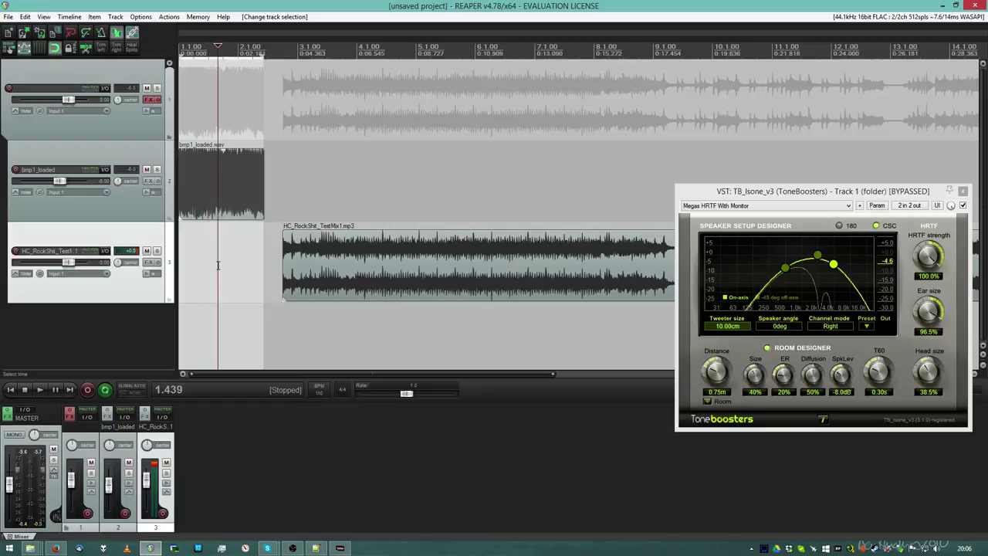